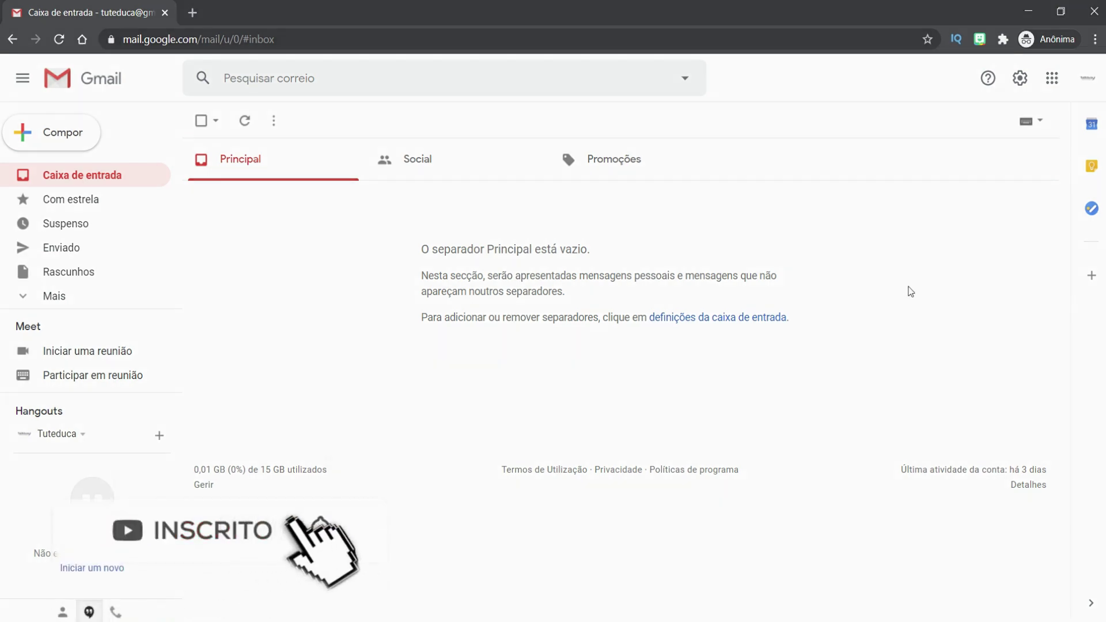
# Switch from Gmail to Google Drive and open the TESTE form for editing
pyautogui.click(1052, 82)
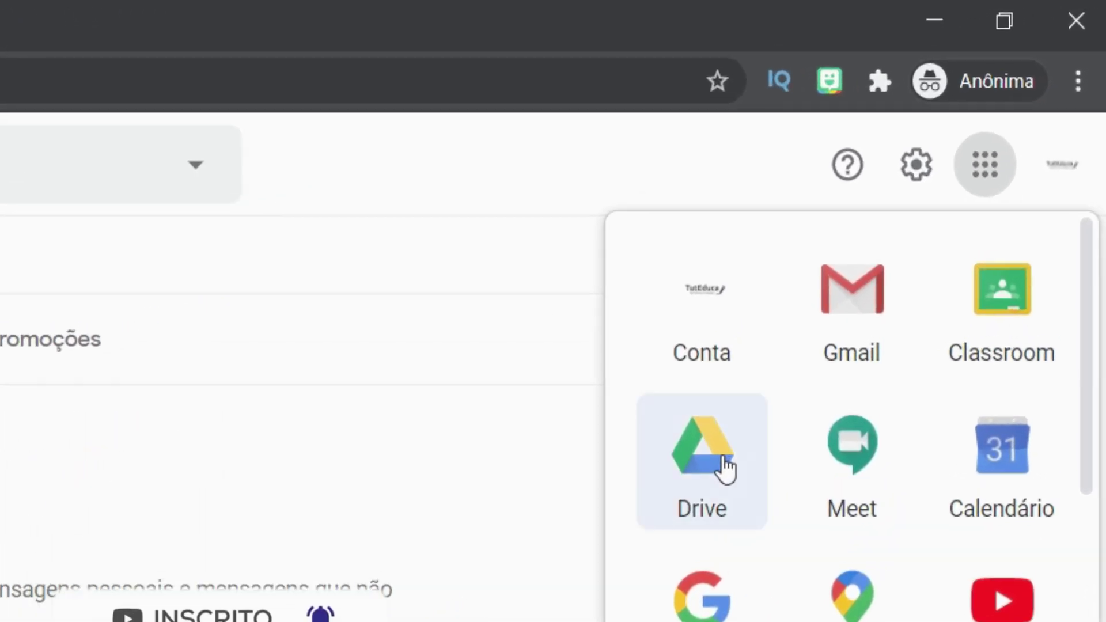
pyautogui.click(701, 455)
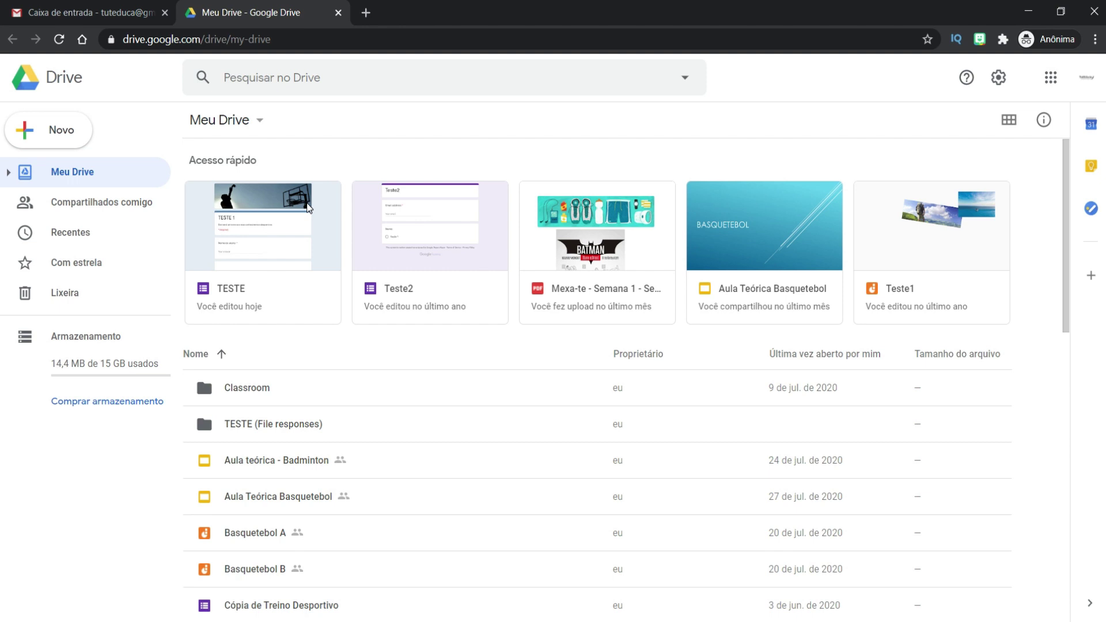
pyautogui.click(282, 222)
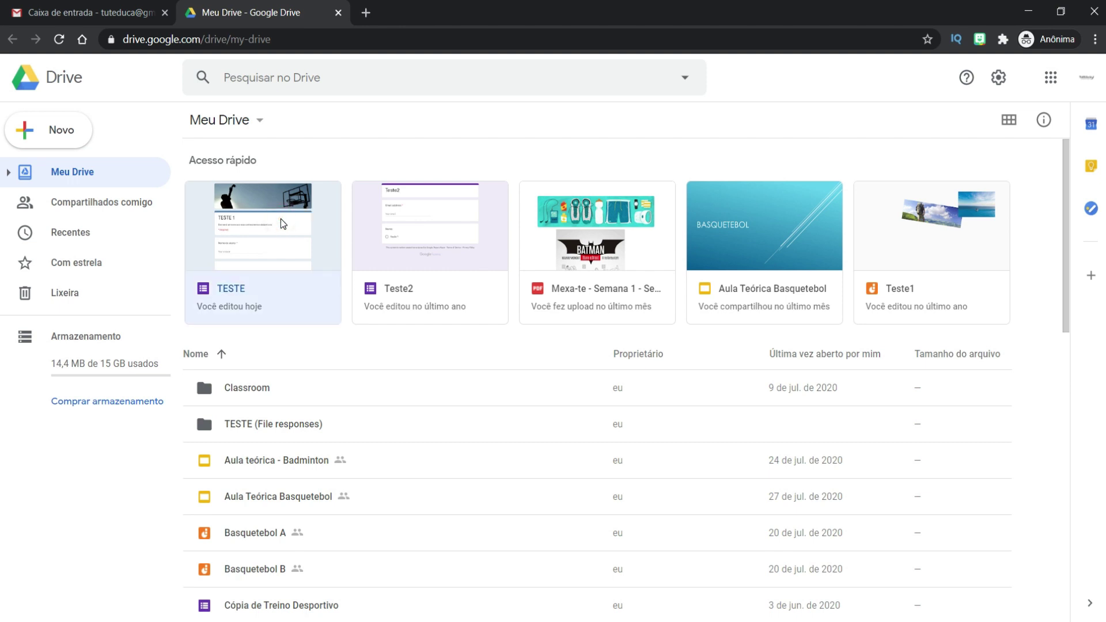
pyautogui.doubleClick(281, 222)
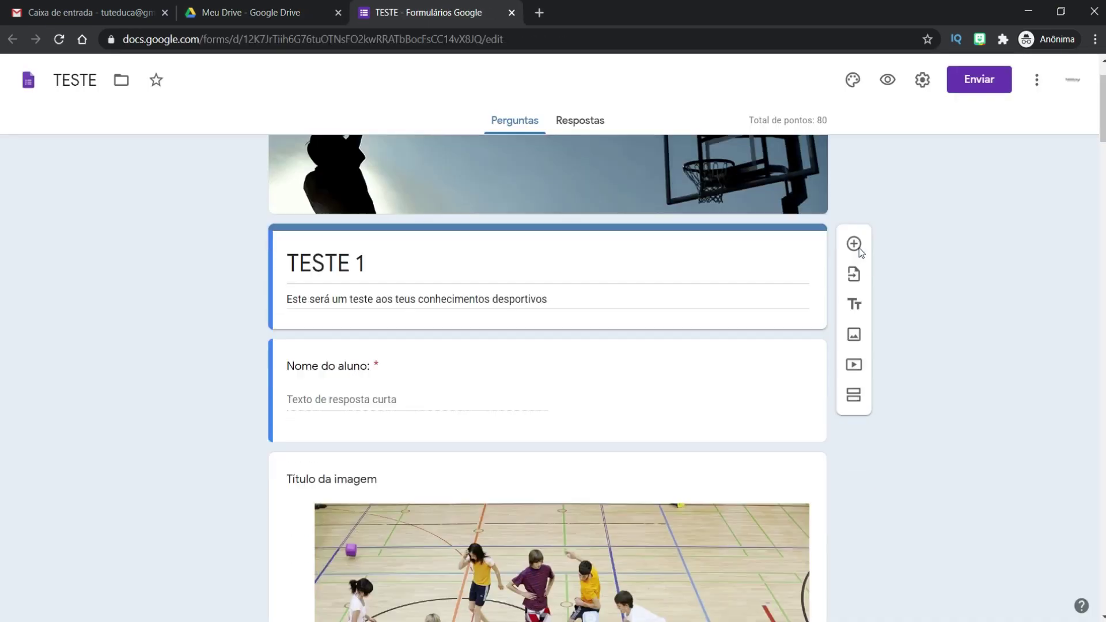
# Add a linear scale (Escala linear) question after the push-up video upload question at the end of the form
pyautogui.scroll(-6, 858, 248)
pyautogui.scroll(-18, 859, 253)
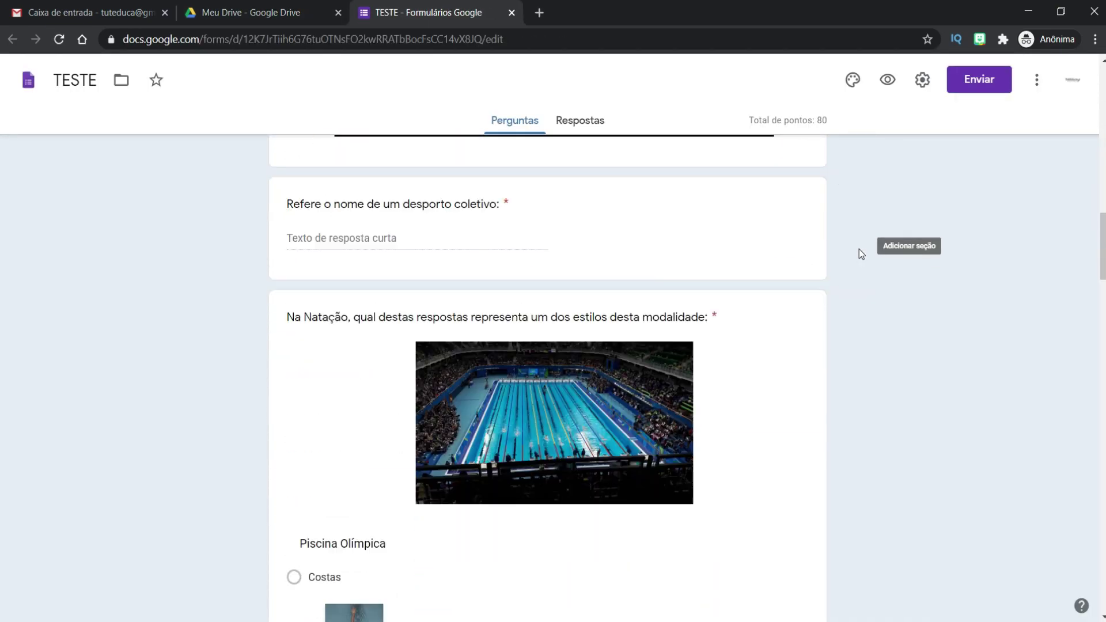
pyautogui.scroll(-20, 860, 254)
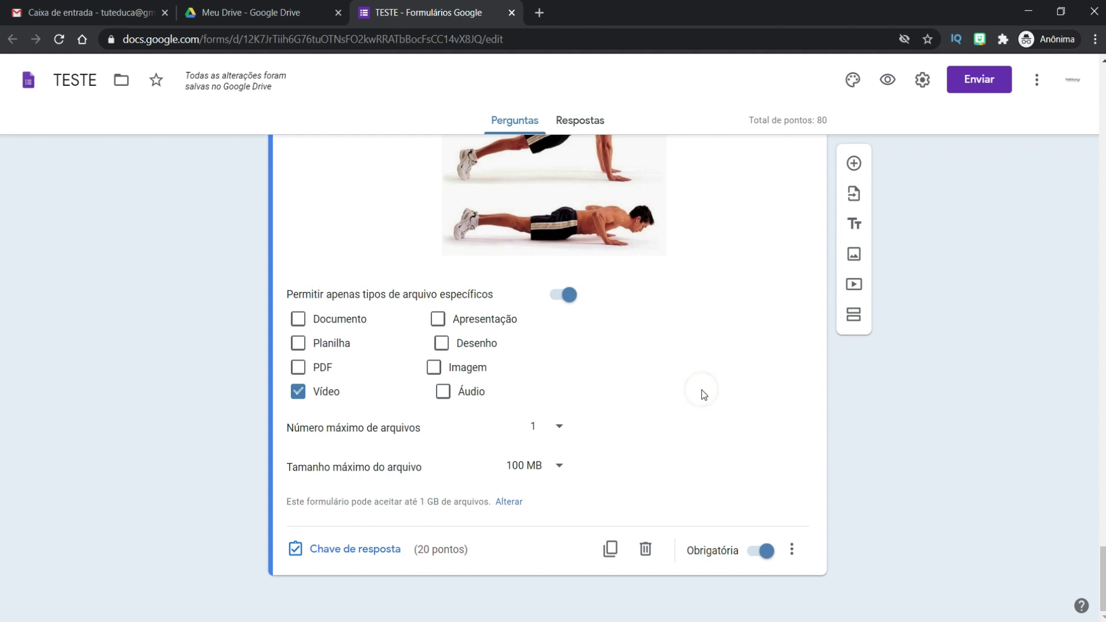
pyautogui.scroll(1, 735, 397)
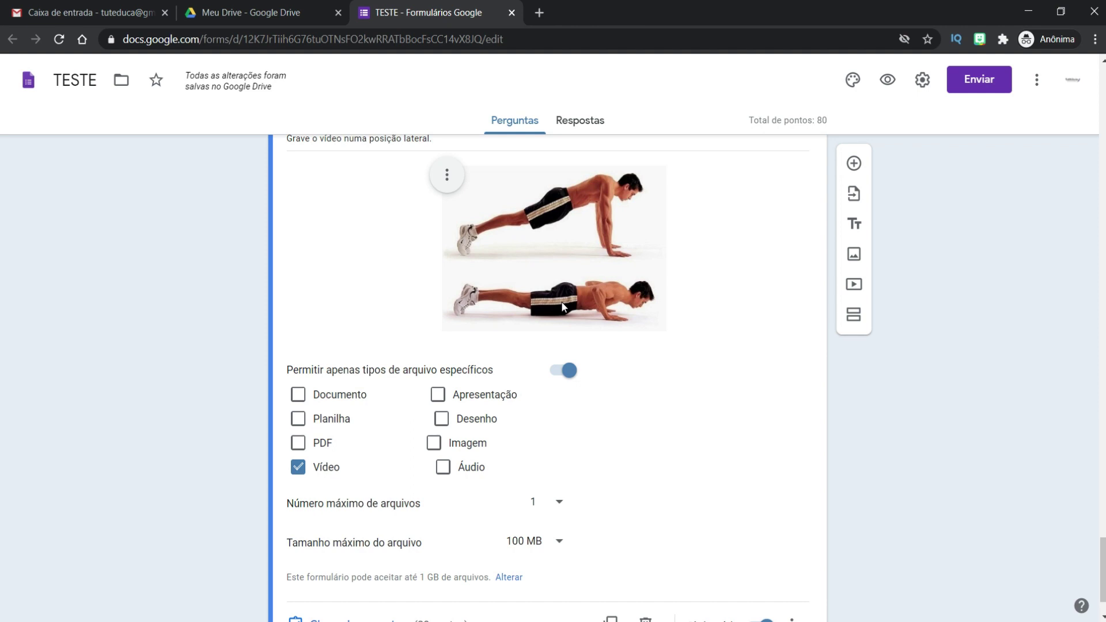
pyautogui.click(854, 165)
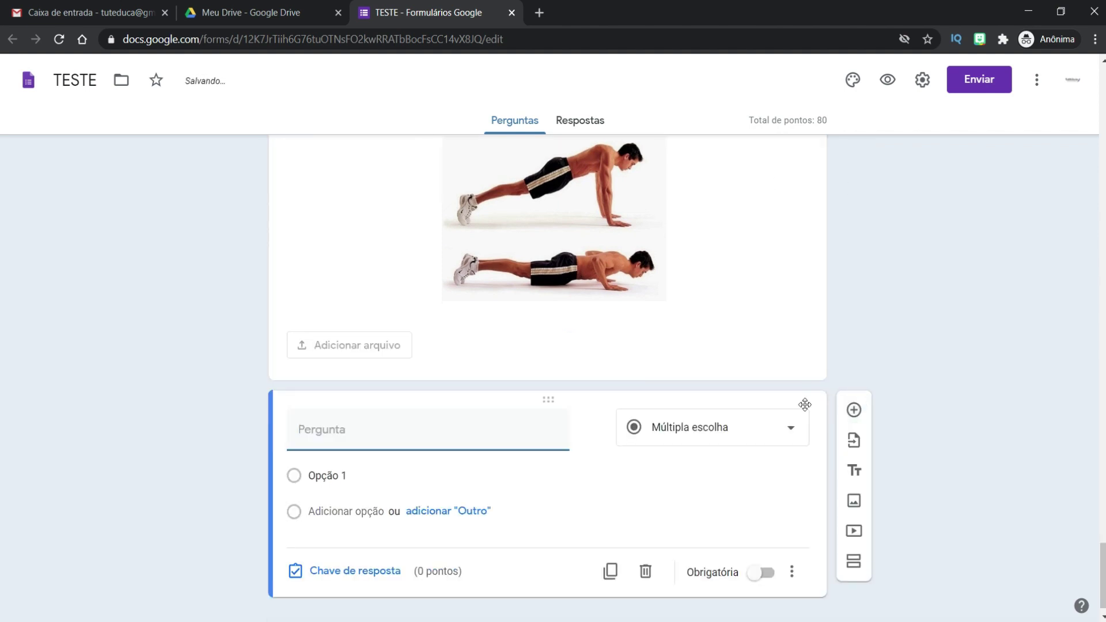
pyautogui.click(791, 410)
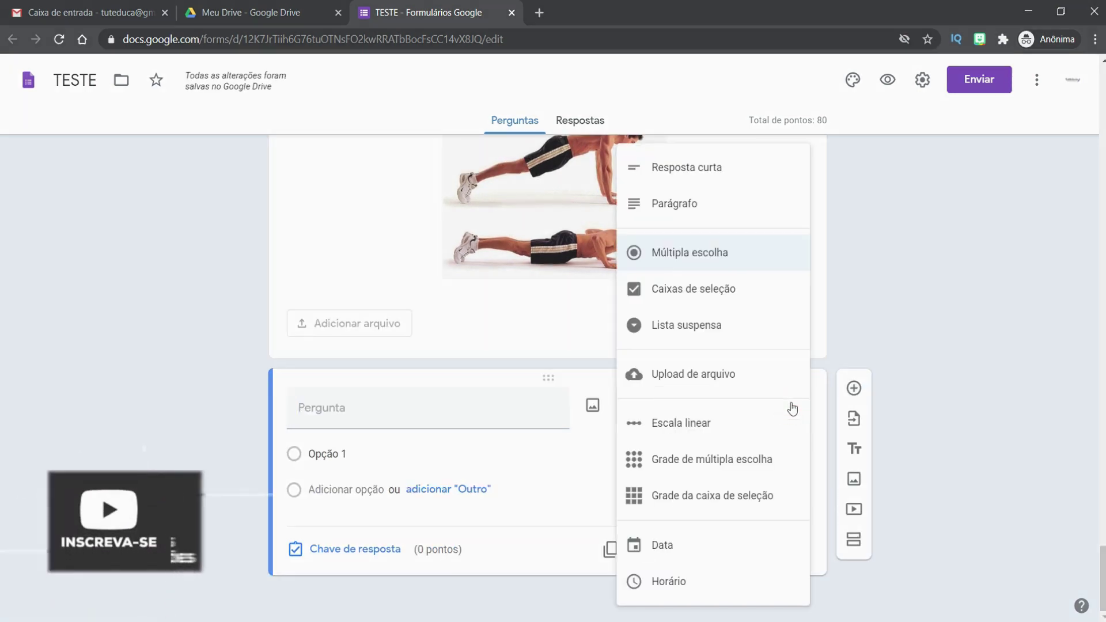
pyautogui.click(708, 426)
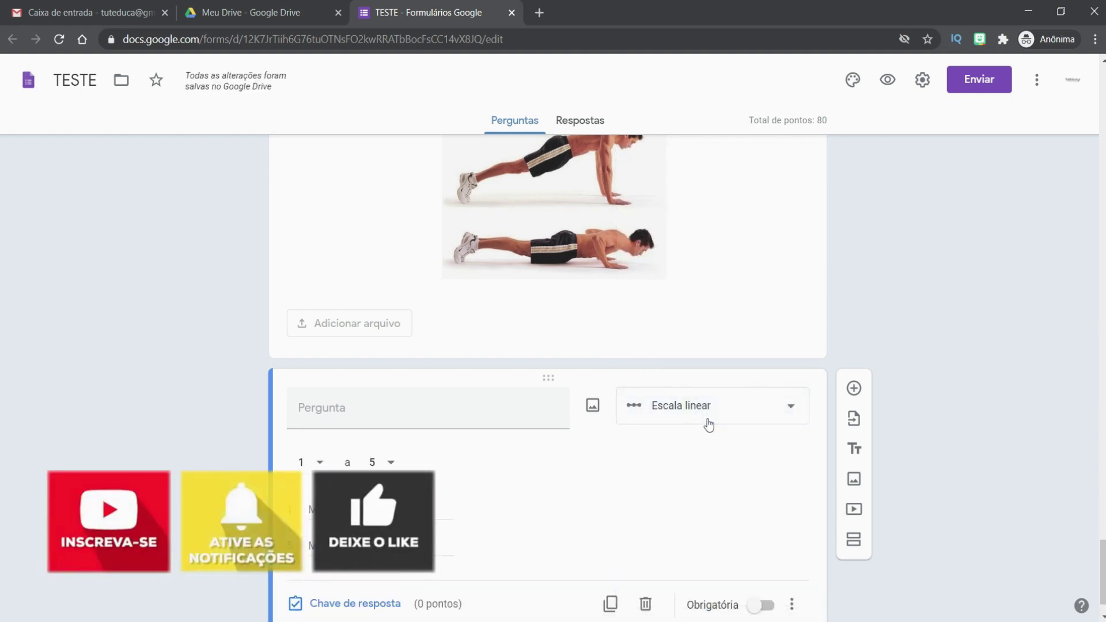
# Enter the question text "Tendo em conta o exercício da pergunta anterior, como você classifica o grau de dificuldade do exercício:"
pyautogui.click(529, 421)
pyautogui.write('Tendo em conta o exerc')
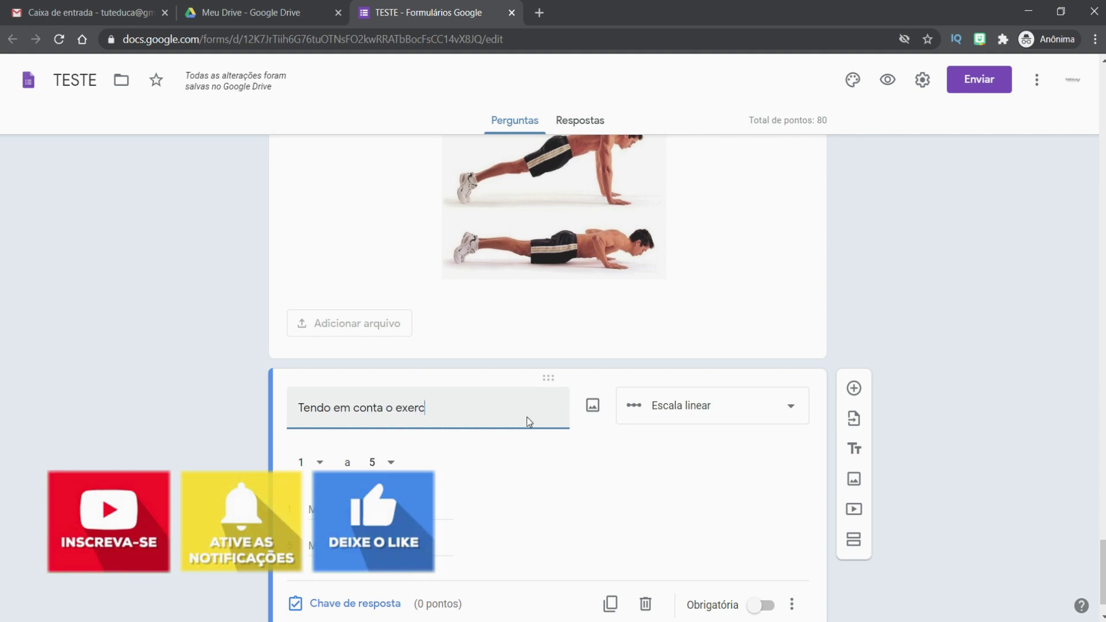
pyautogui.write('ício da pergunta anterior, como')
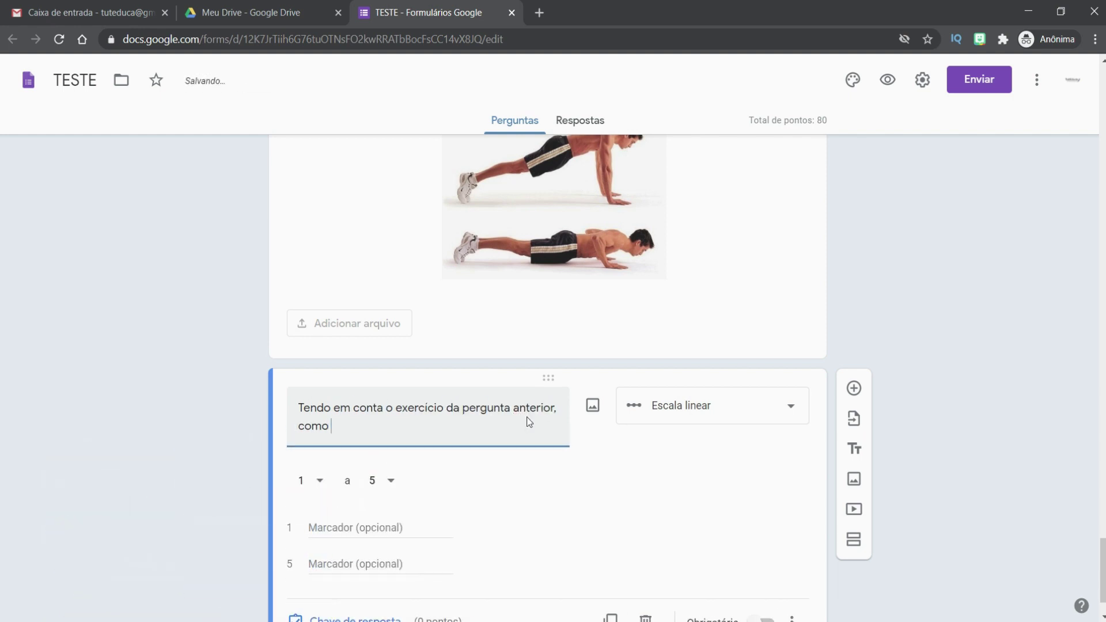
pyautogui.write(' você classifica o grau de dificuldade do e')
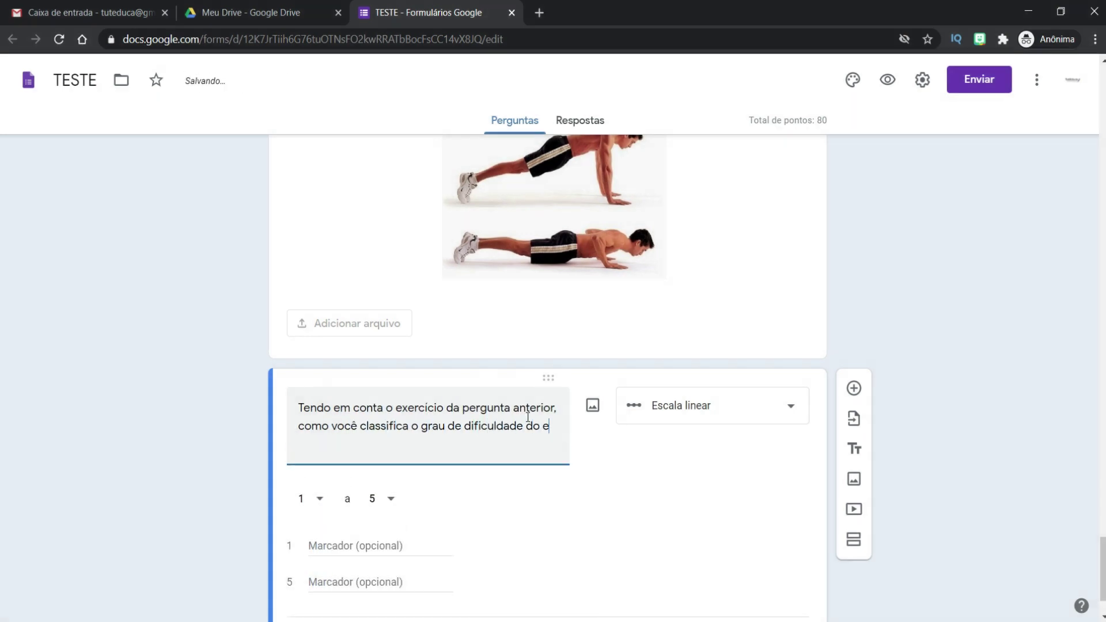
pyautogui.write('xercício:')
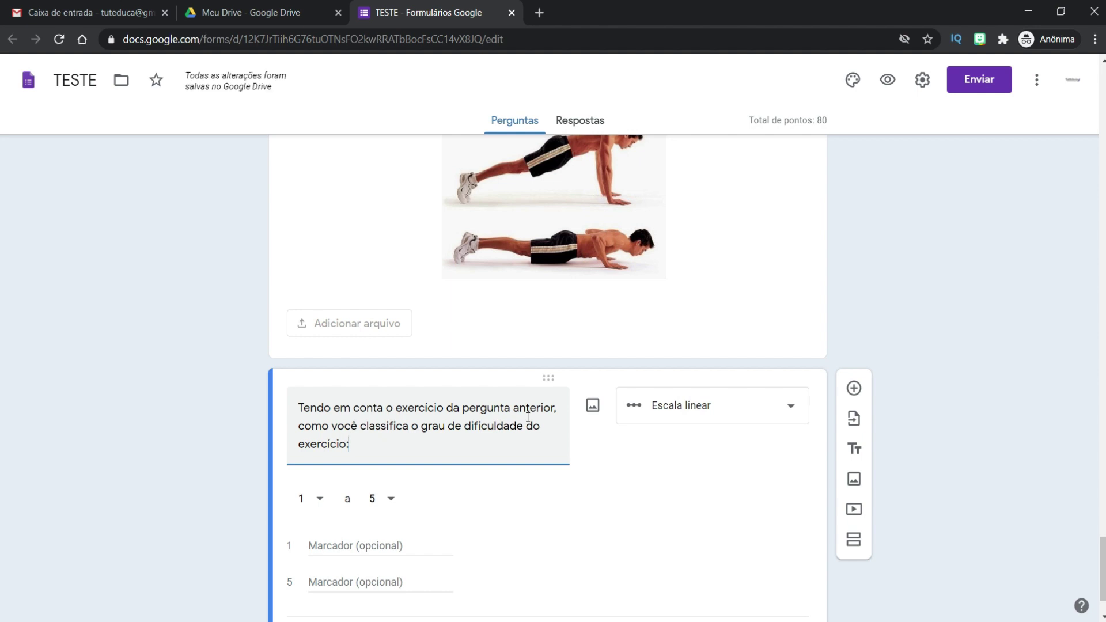
# Try 0 as the scale's lower limit, return it to 1, and choose 5 as the upper limit
pyautogui.click(320, 501)
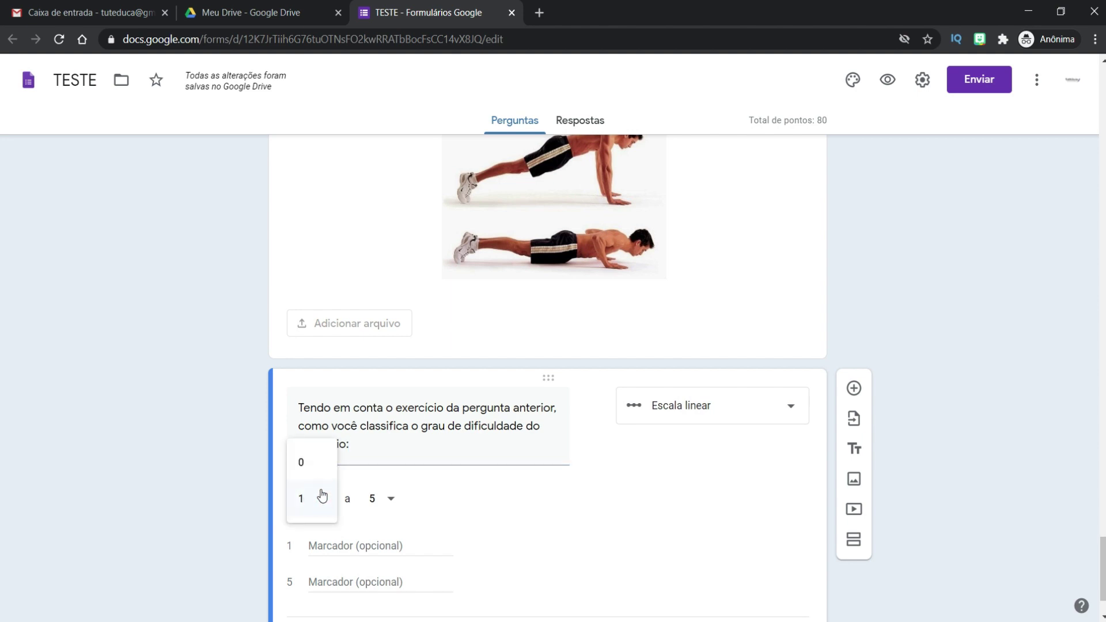
pyautogui.click(316, 461)
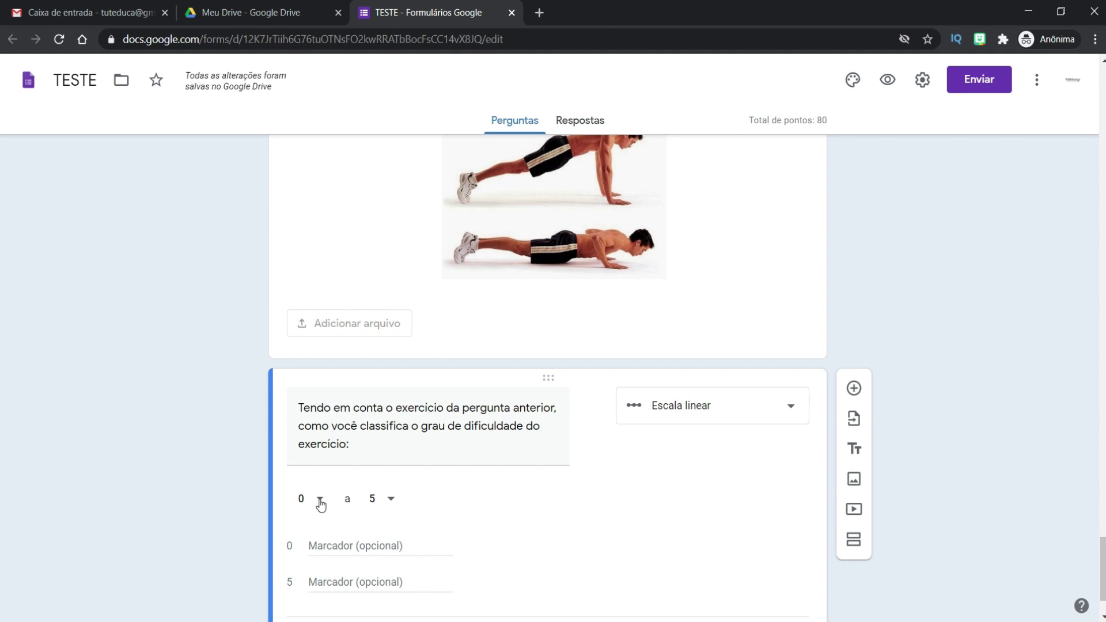
pyautogui.click(320, 504)
pyautogui.click(314, 531)
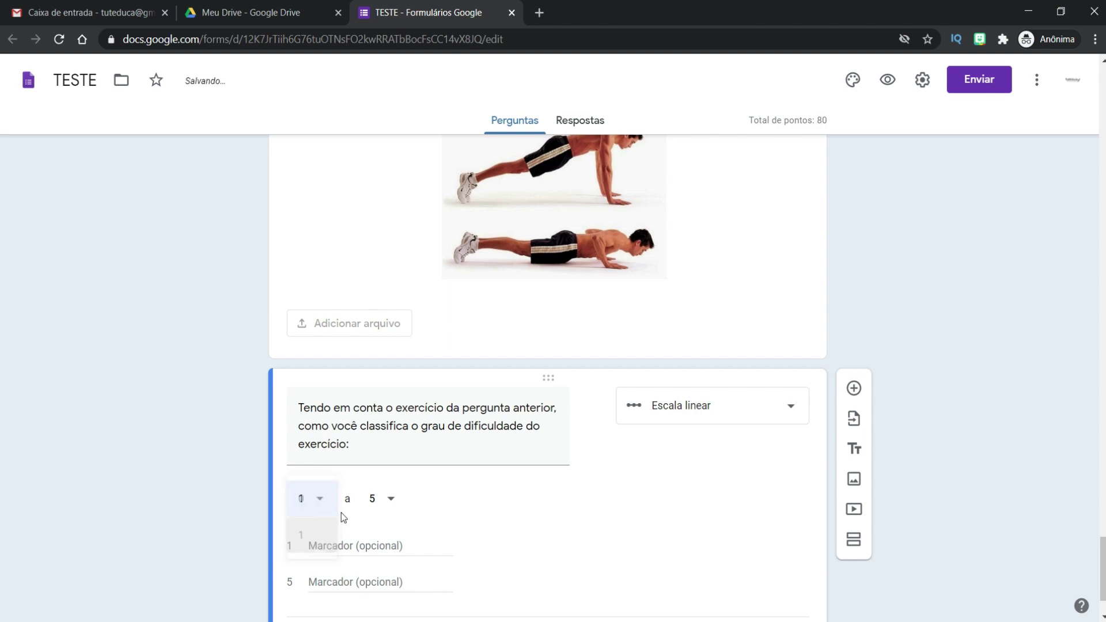
pyautogui.click(391, 501)
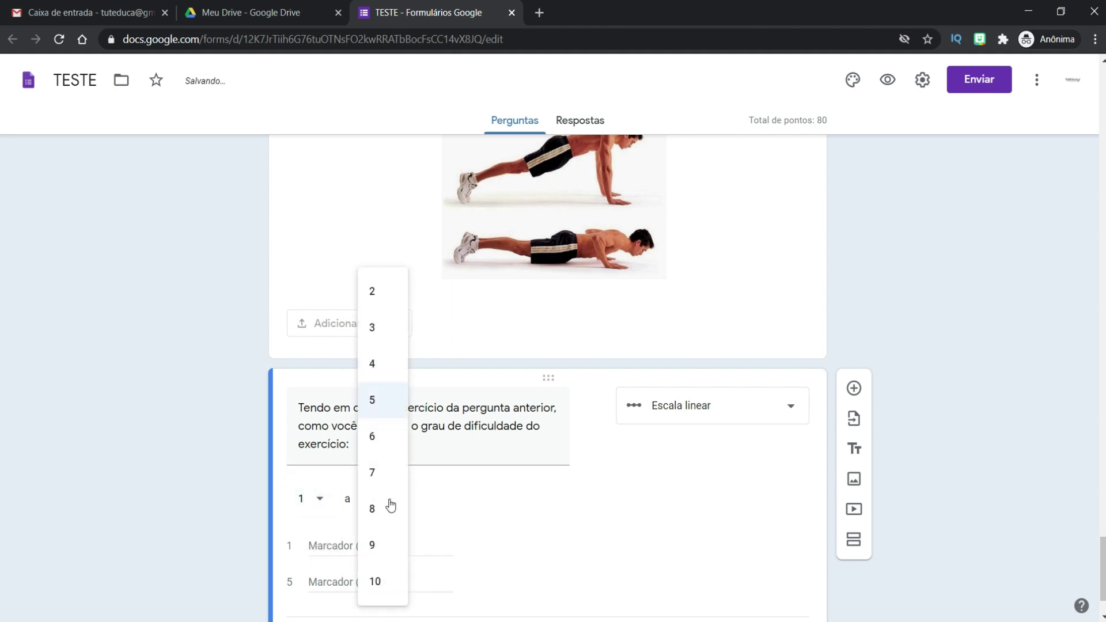
pyautogui.click(373, 410)
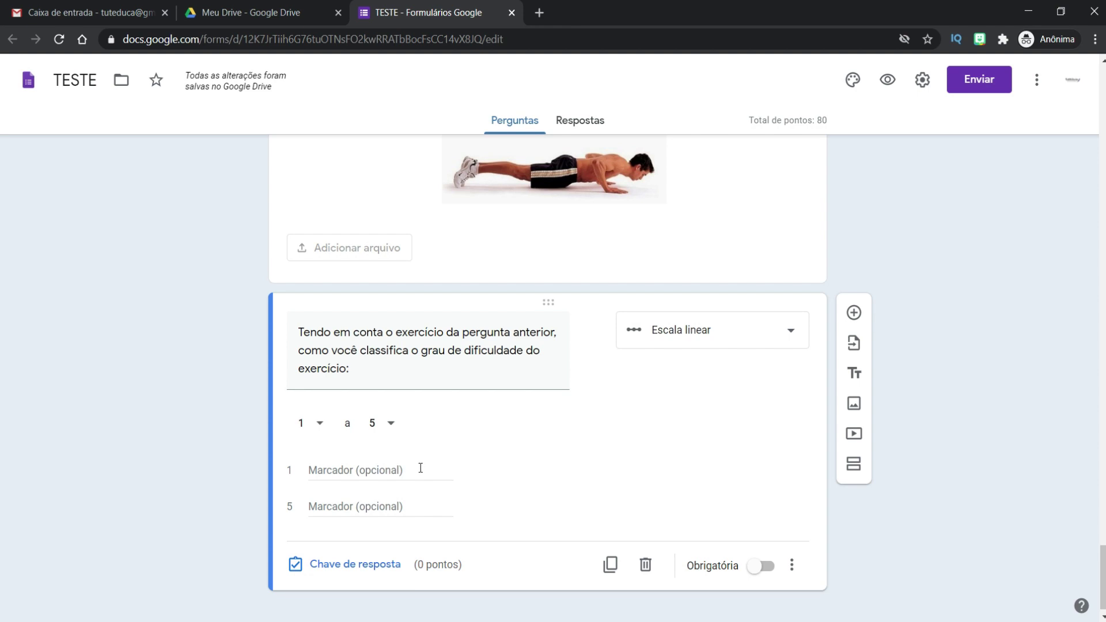
# Label value 1 of the scale "Muito fácil" and value 5 "Muito difícil"
pyautogui.click(420, 469)
pyautogui.write('Muito fácil')
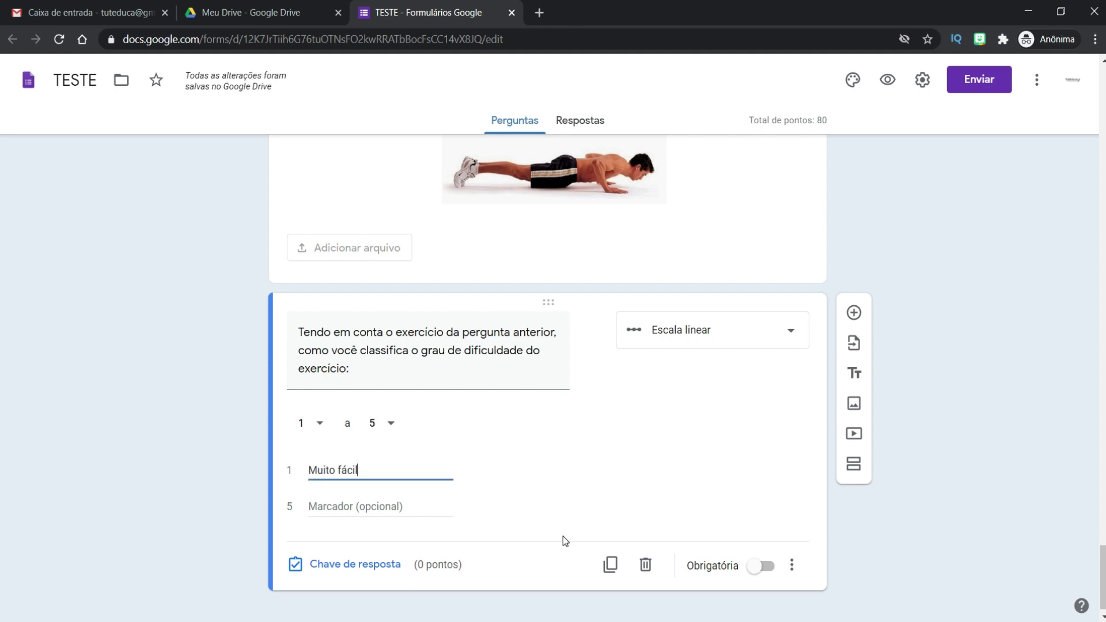
pyautogui.click(387, 505)
pyautogui.write('Muito difícil')
# Assign 10 points to the scale question in its answer key, without adding feedback, and make the question required
pyautogui.click(343, 564)
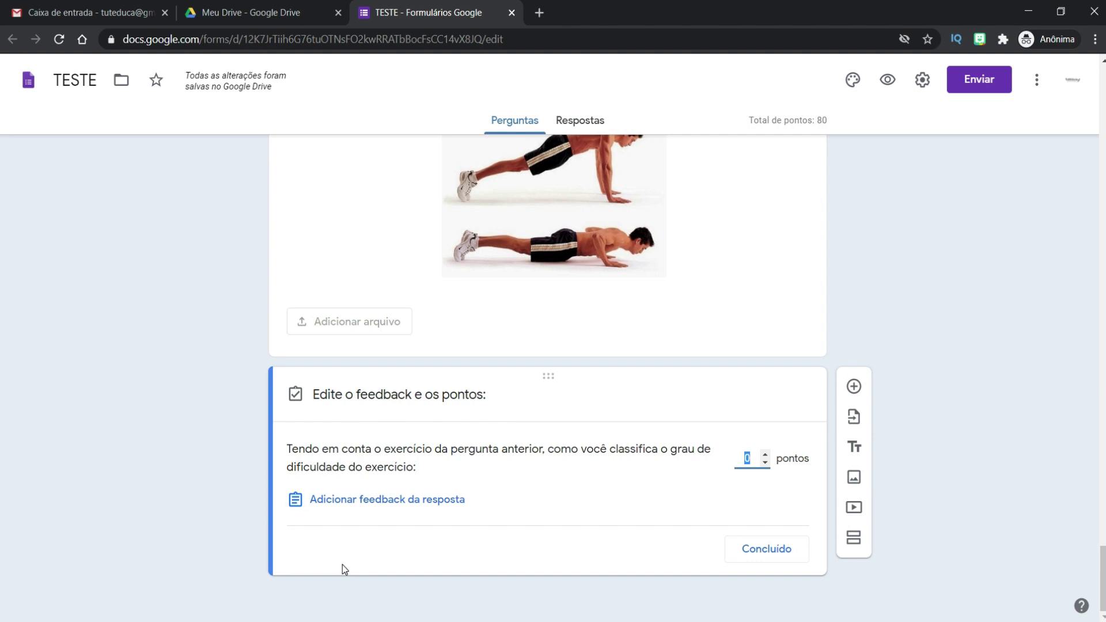
pyautogui.press('BackSpace')
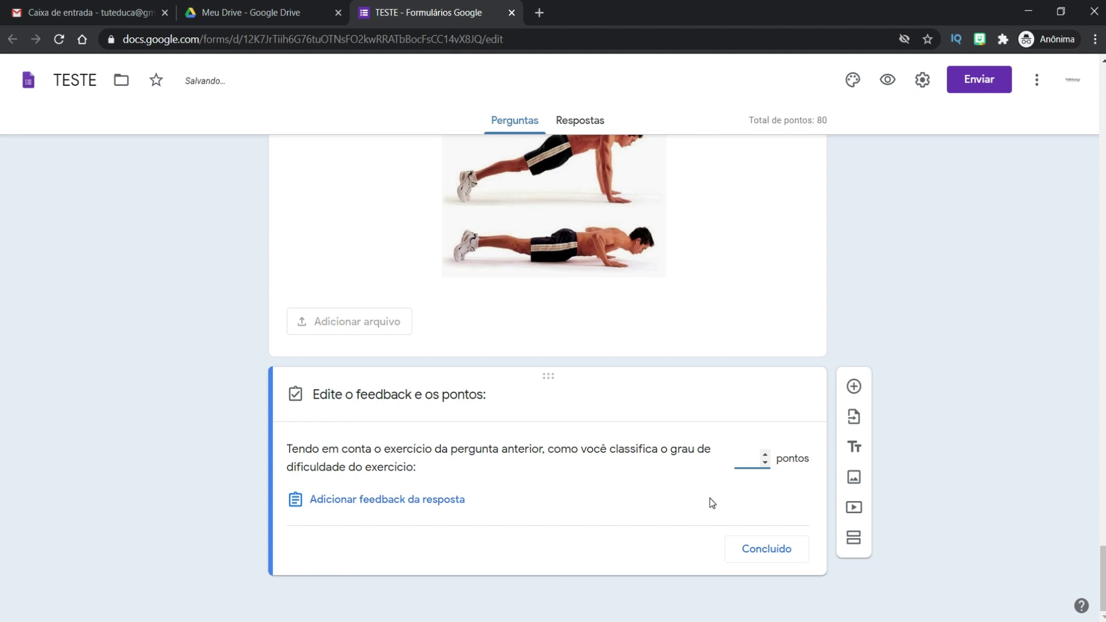
pyautogui.write('10')
pyautogui.click(410, 504)
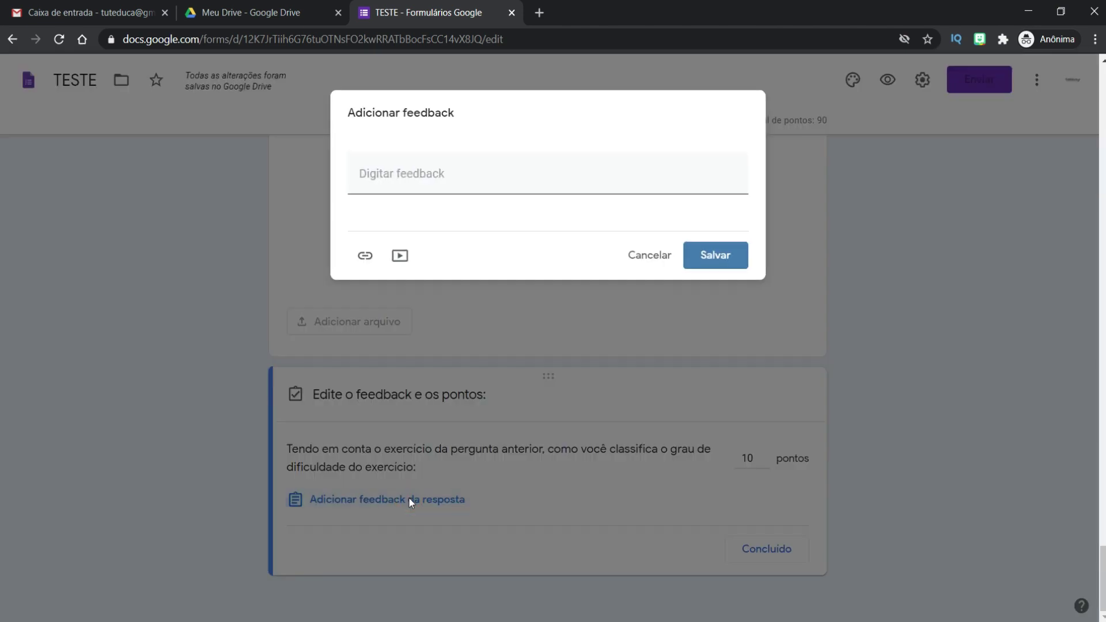
pyautogui.click(661, 257)
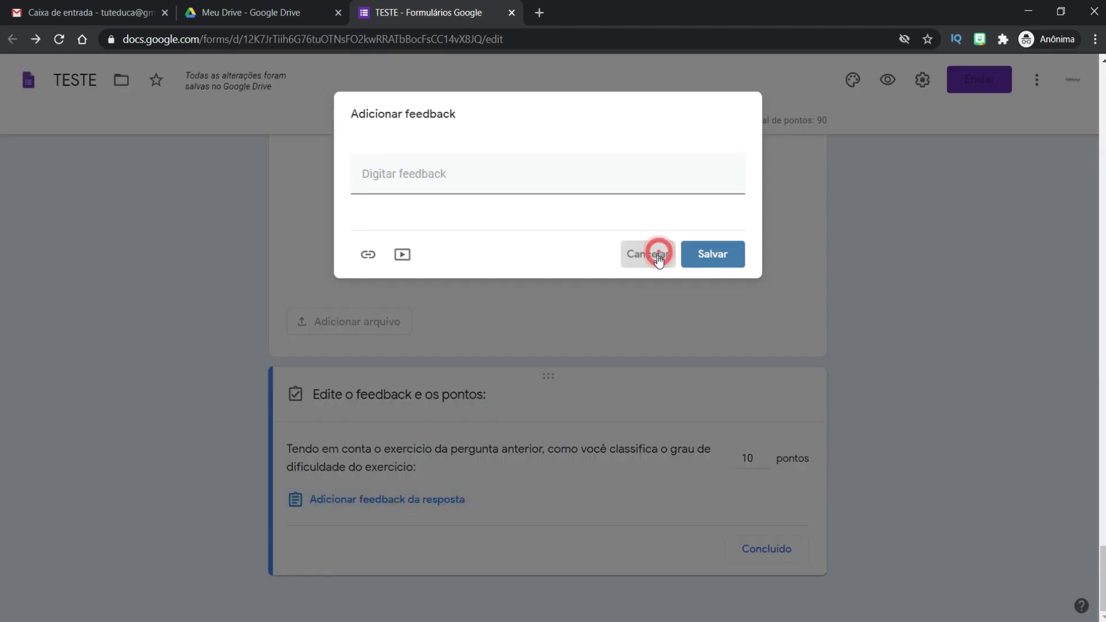
pyautogui.click(766, 550)
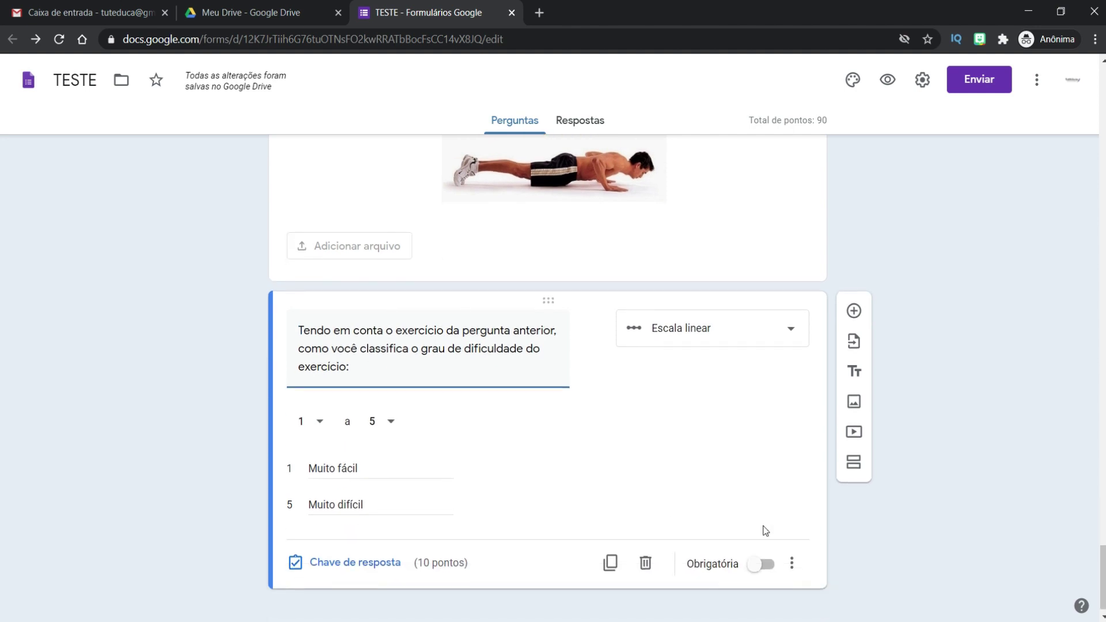
pyautogui.click(766, 566)
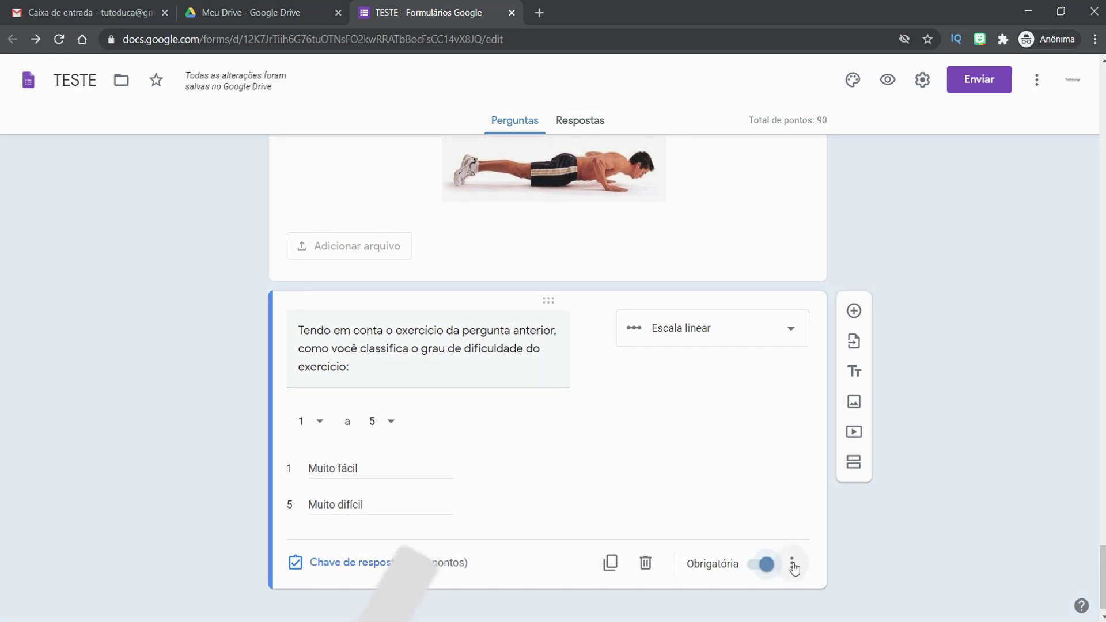
# Show the description field on the scale question and hide it again
pyautogui.click(791, 563)
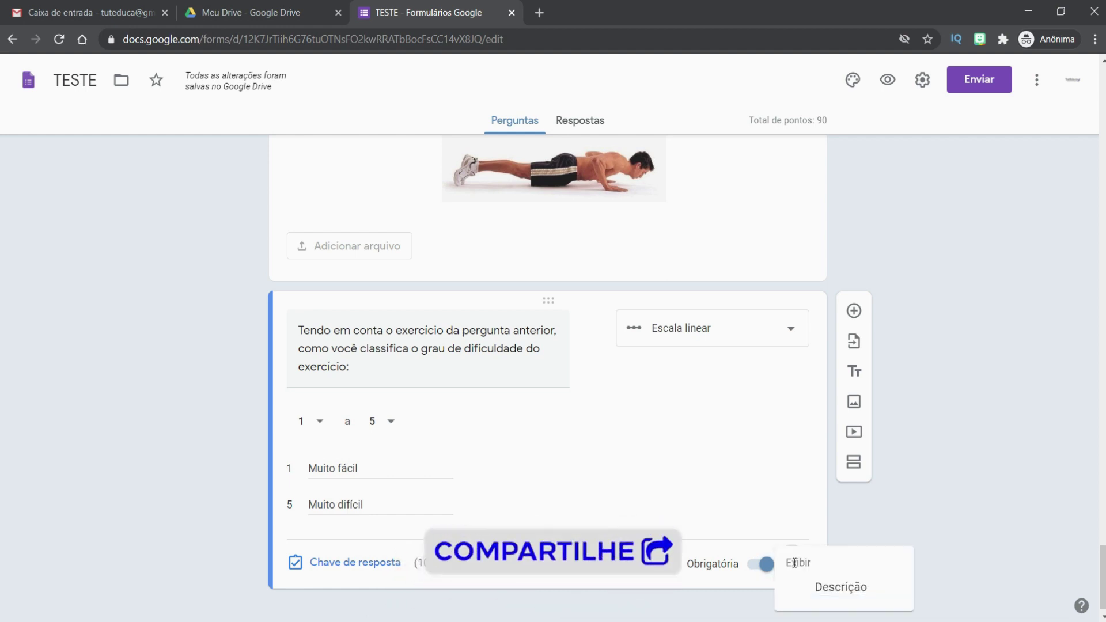
pyautogui.click(827, 587)
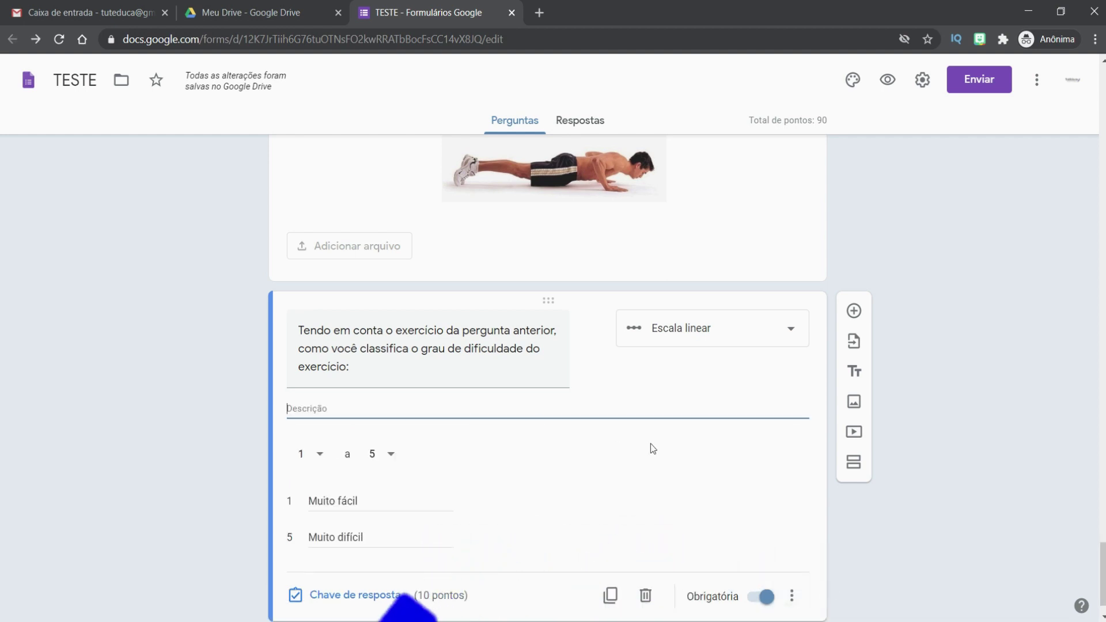
pyautogui.scroll(-1, 693, 447)
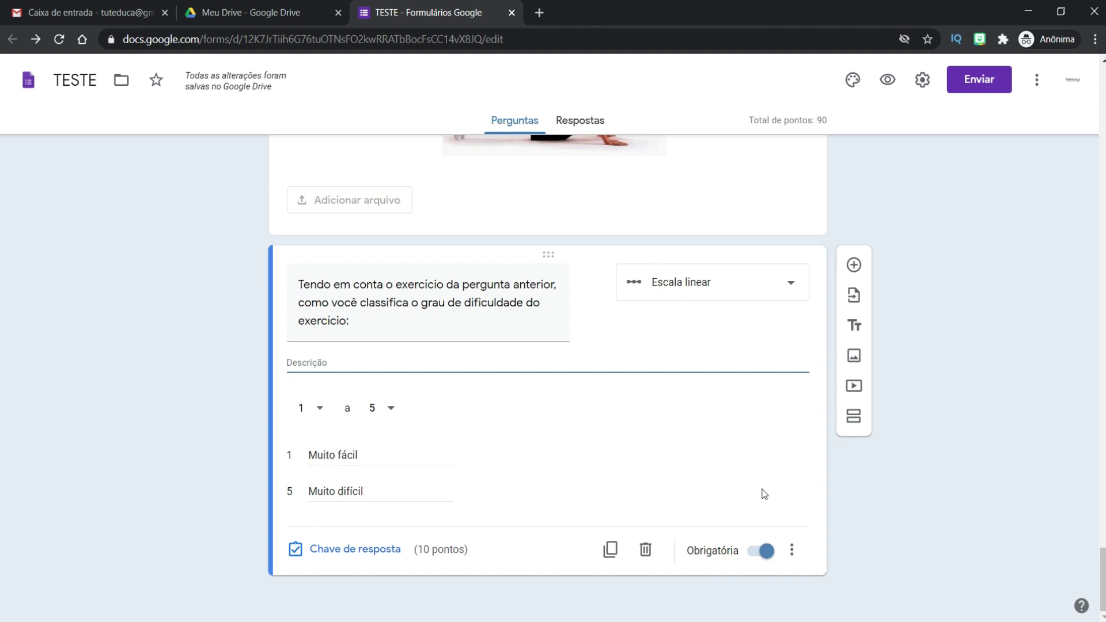
pyautogui.click(792, 550)
pyautogui.click(805, 587)
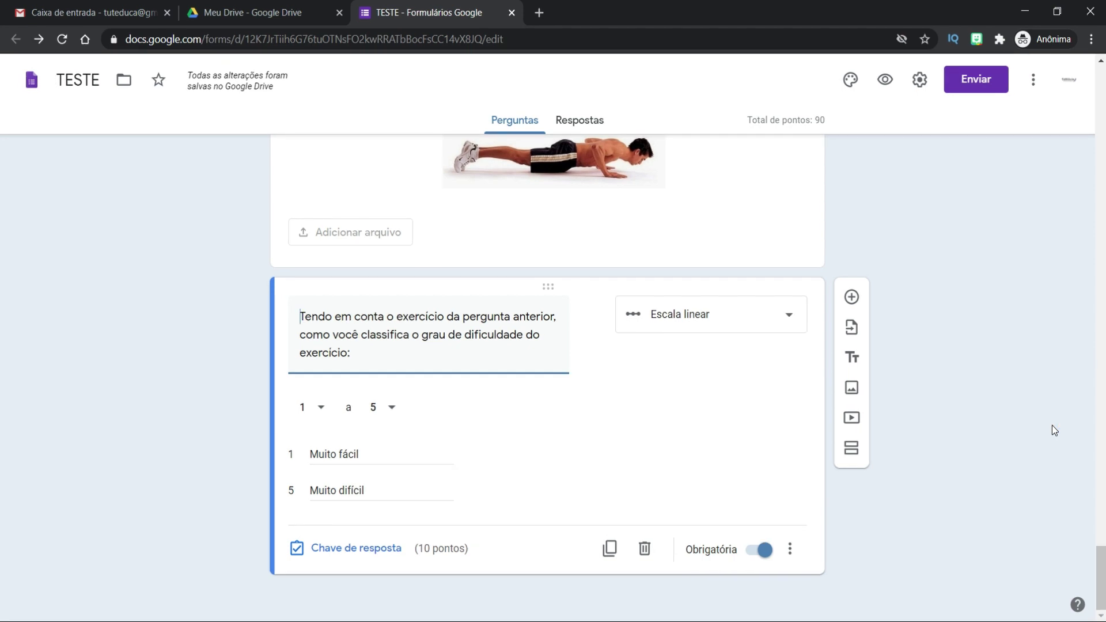
# Preview the form as a respondent and examine the difficulty scale question at its end
pyautogui.click(885, 81)
pyautogui.scroll(-15, 903, 167)
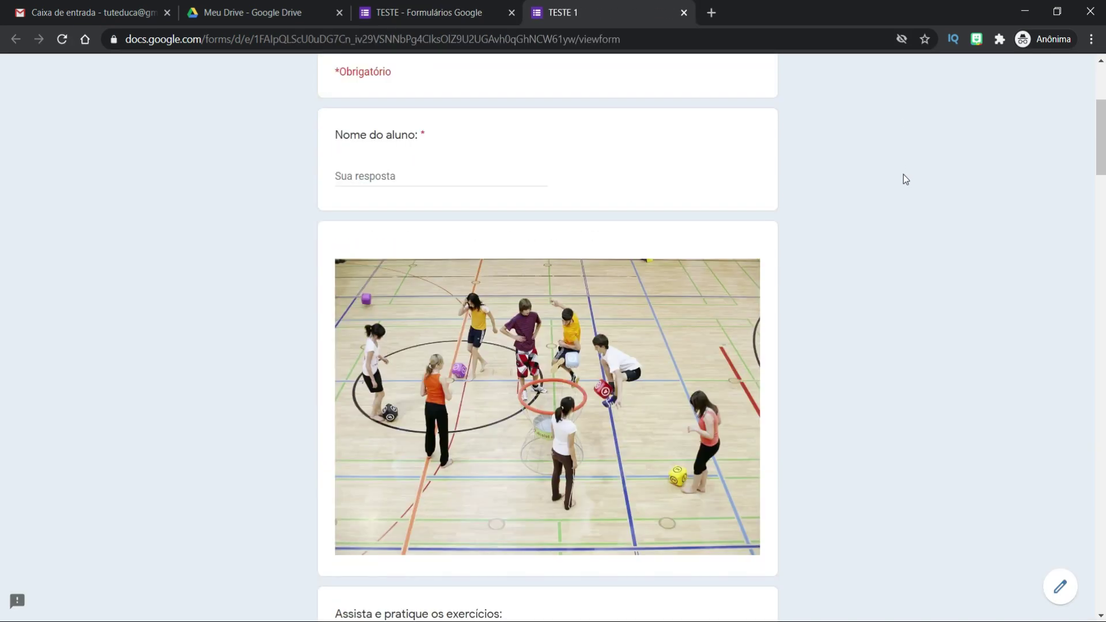
pyautogui.scroll(-20, 903, 178)
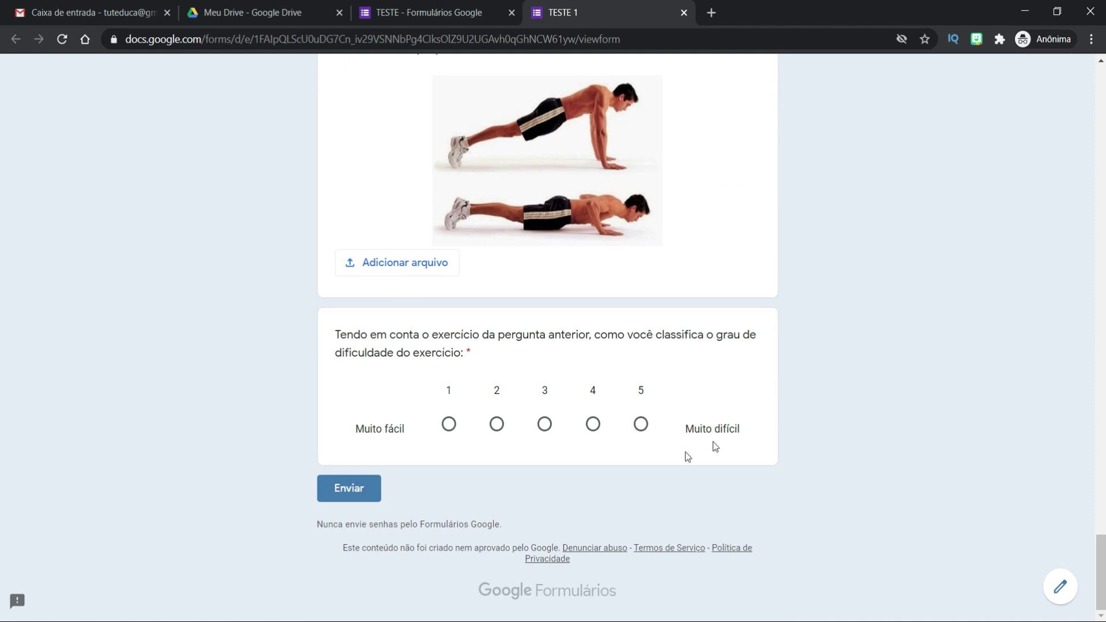
# Try the ratings from 1 to 5 on the difficulty scale in the preview, and close the preview
pyautogui.click(449, 425)
pyautogui.click(496, 425)
pyautogui.click(542, 426)
pyautogui.click(593, 425)
pyautogui.click(641, 425)
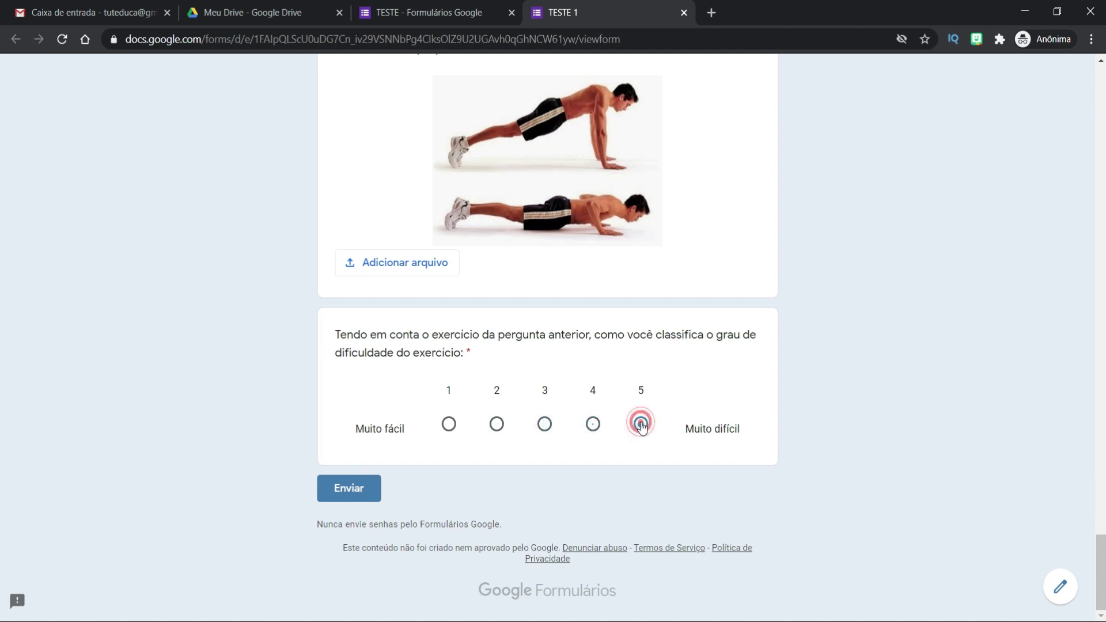
pyautogui.click(449, 425)
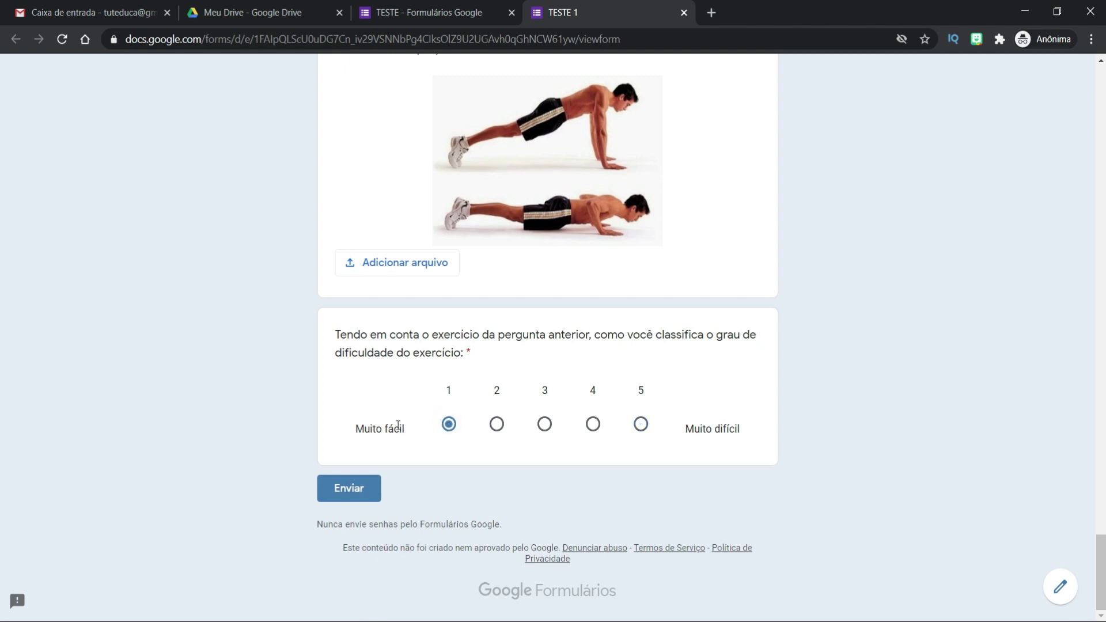
pyautogui.click(642, 426)
pyautogui.click(684, 13)
pyautogui.click(615, 120)
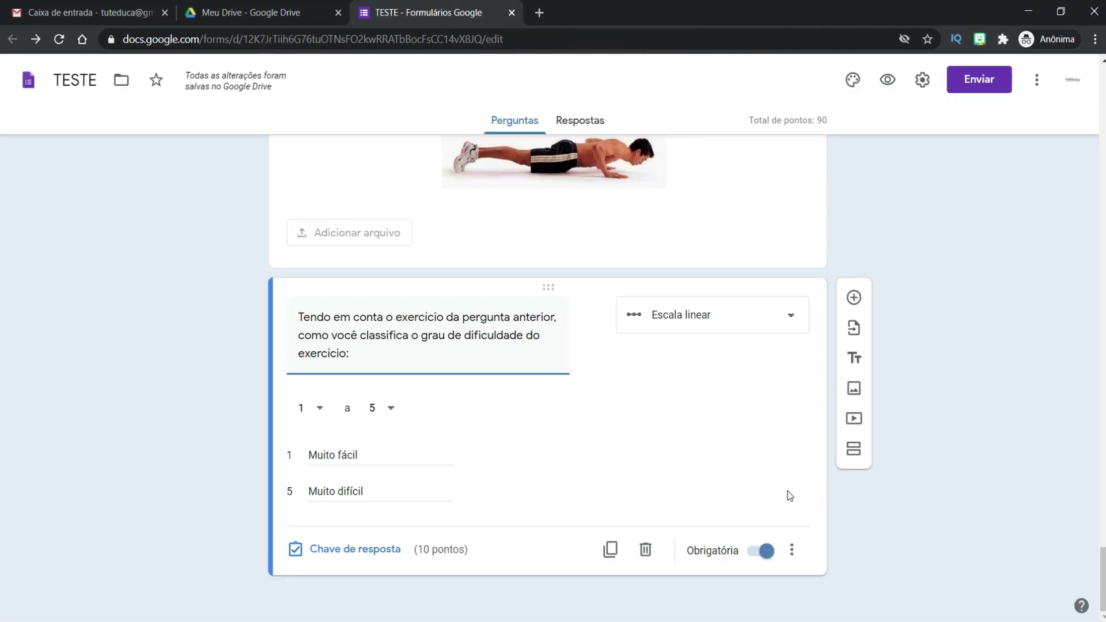